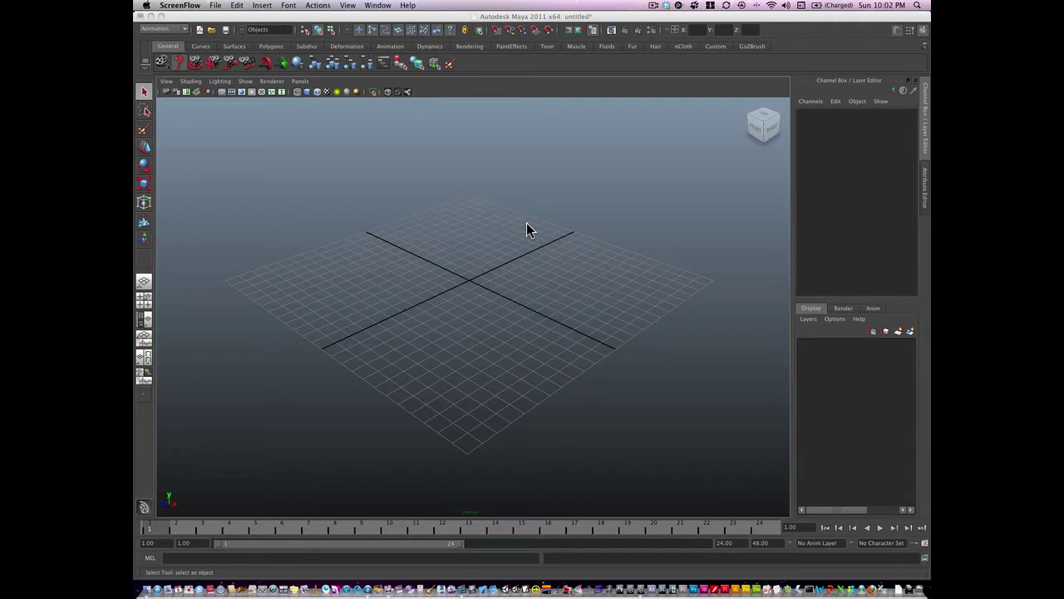
- Tumble and dolly the perspective view in closer to the empty ground grid
{"action": "mouse_move", "coordinate": [468, 325]}
{"action": "left_mouse_down", "text": "alt"}
{"action": "mouse_move", "coordinate": [478, 316]}
{"action": "mouse_move", "coordinate": [458, 321]}
{"action": "left_mouse_up", "text": "alt"}
{"action": "right_click_drag", "start_coordinate": [458, 321], "coordinate": [507, 320], "text": "alt"}
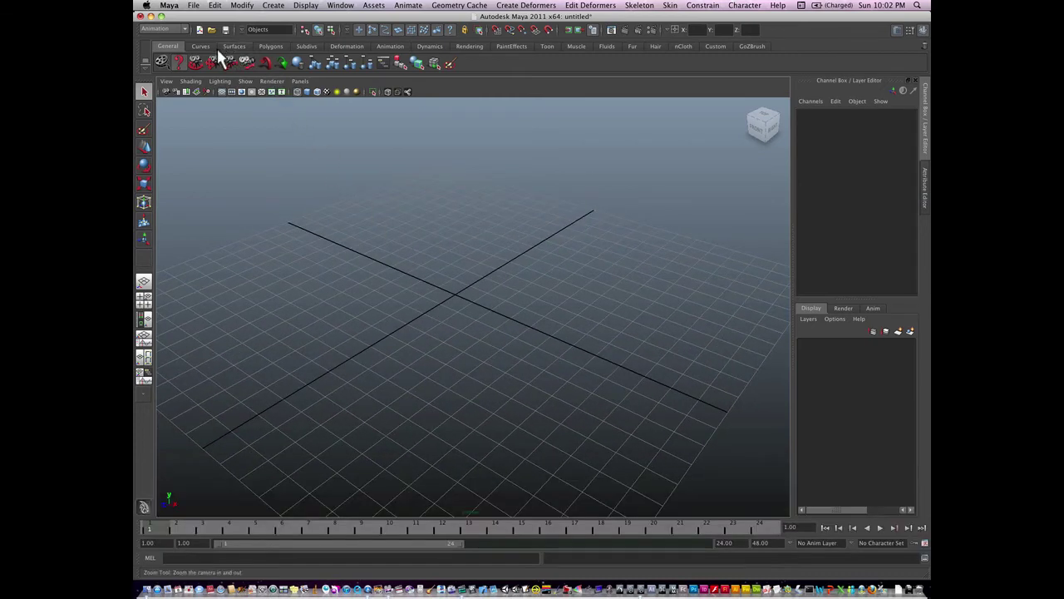
- Draw a polygon cube, pCube1, at the grid origin from the Polygons shelf and centre it in view
{"action": "left_click", "coordinate": [271, 47]}
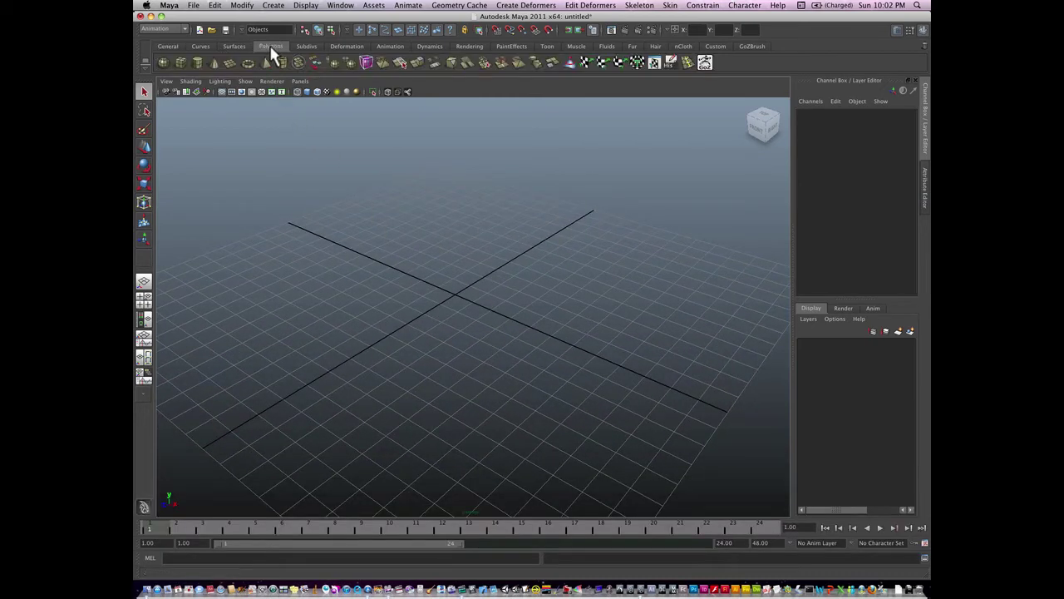
{"action": "left_click", "coordinate": [180, 65]}
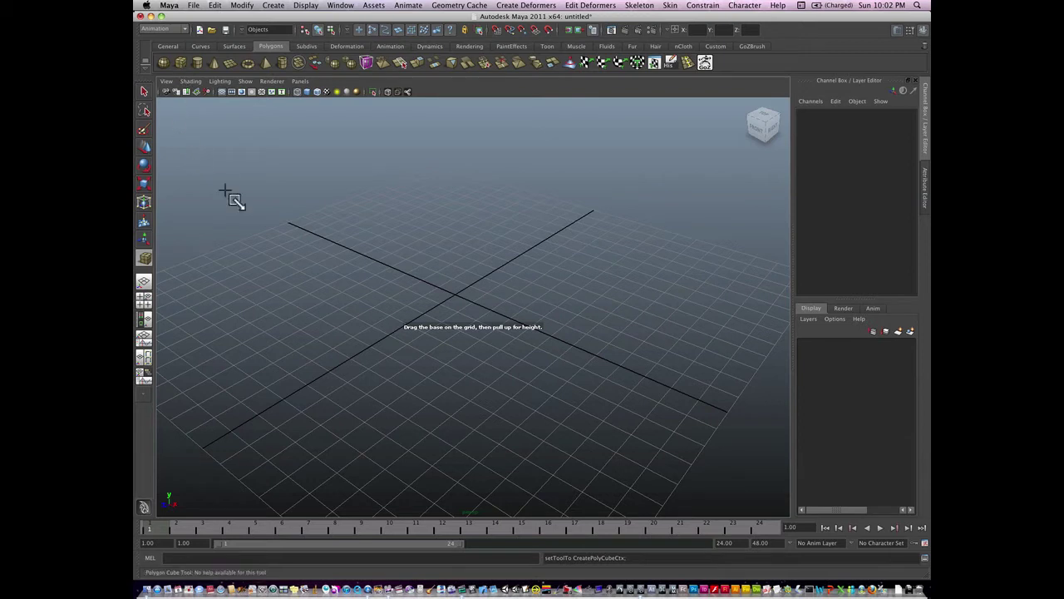
{"action": "left_click", "coordinate": [454, 274]}
{"action": "left_click_drag", "start_coordinate": [454, 263], "coordinate": [469, 242]}
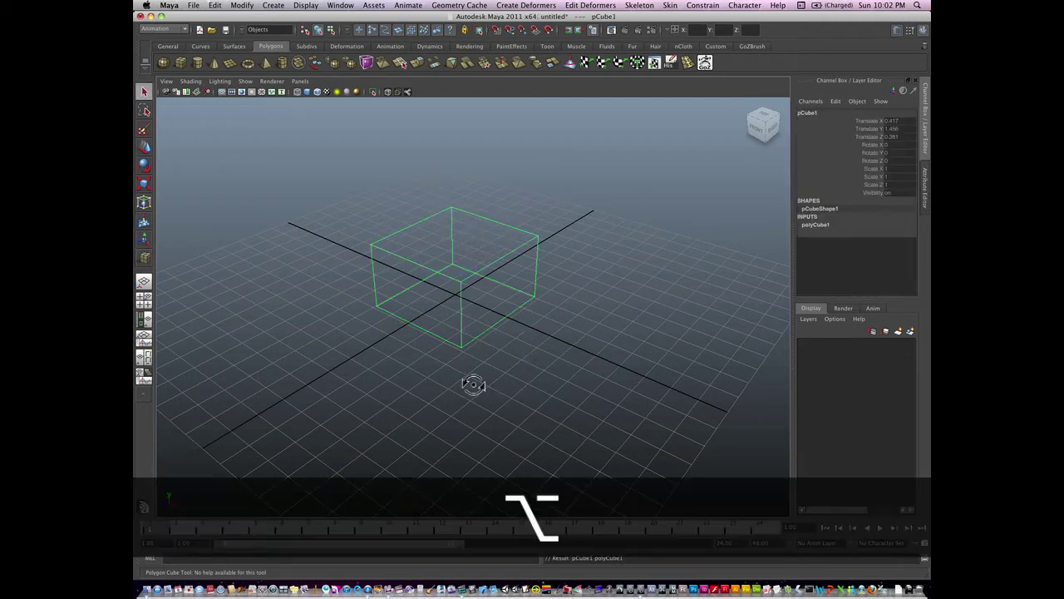
{"action": "mouse_move", "coordinate": [472, 385]}
{"action": "left_mouse_down", "text": "alt"}
{"action": "mouse_move", "coordinate": [431, 371]}
{"action": "mouse_move", "coordinate": [475, 387]}
{"action": "left_mouse_up", "text": "alt"}
{"action": "middle_click_drag", "start_coordinate": [475, 388], "coordinate": [483, 377], "text": "alt"}
{"action": "mouse_move", "coordinate": [482, 376]}
{"action": "left_mouse_down", "text": "alt"}
{"action": "mouse_move", "coordinate": [492, 392]}
{"action": "mouse_move", "coordinate": [485, 388]}
{"action": "mouse_move", "coordinate": [502, 373]}
{"action": "mouse_move", "coordinate": [519, 384]}
{"action": "mouse_move", "coordinate": [477, 380]}
{"action": "mouse_move", "coordinate": [476, 390]}
{"action": "left_mouse_up", "text": "alt"}
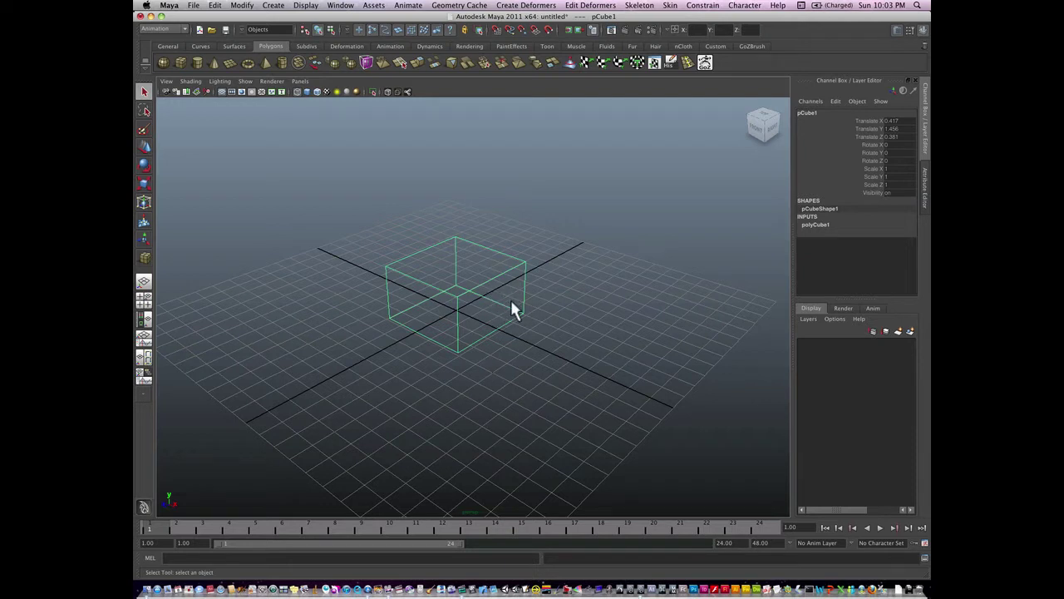
{"action": "key", "text": "5"}
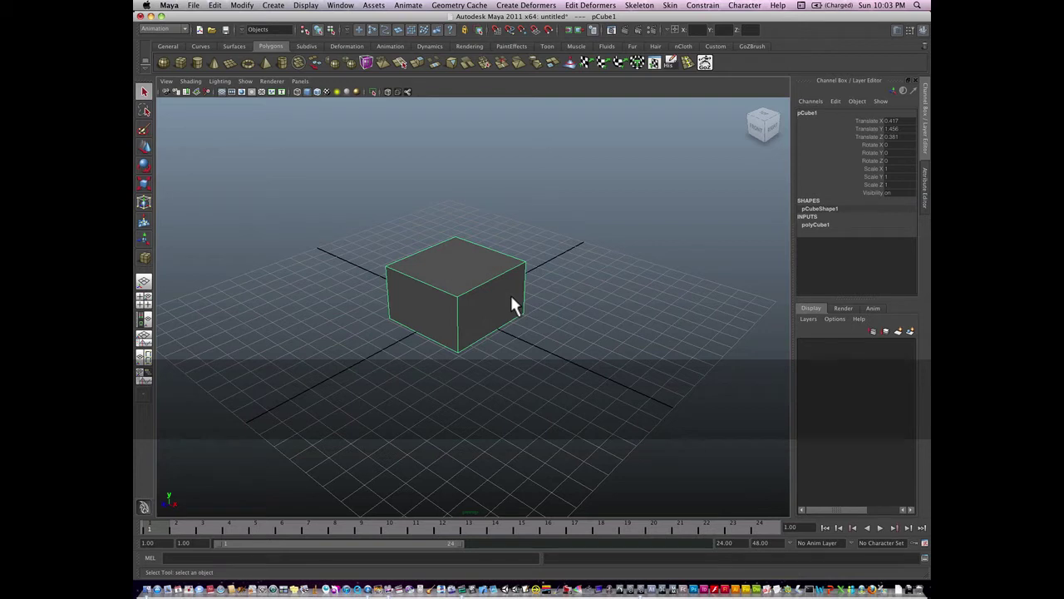
{"action": "left_click_drag", "start_coordinate": [499, 349], "coordinate": [491, 346], "text": "alt"}
{"action": "key", "text": "4"}
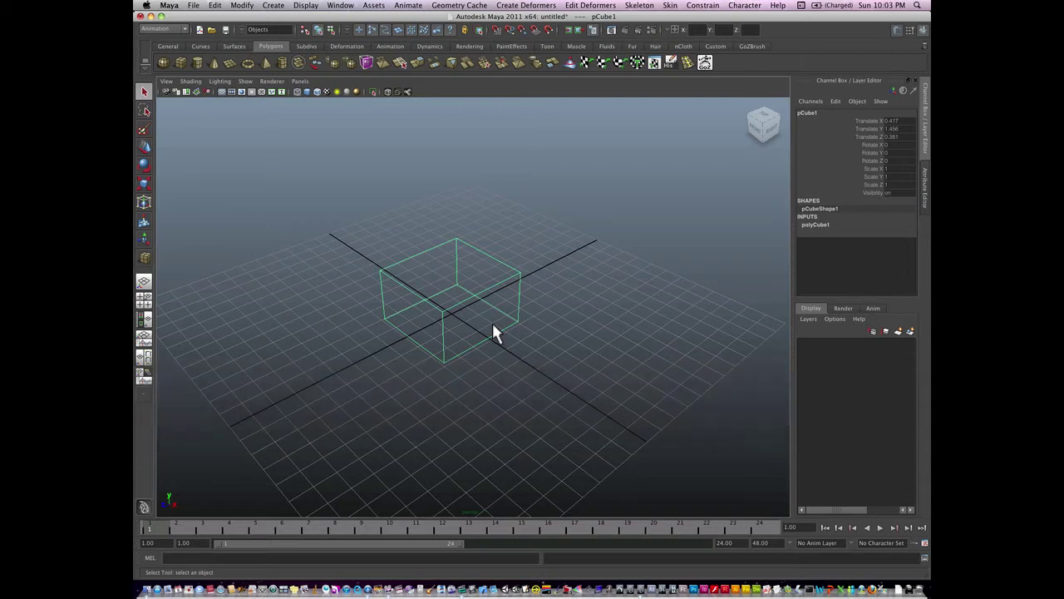
{"action": "key", "text": "5"}
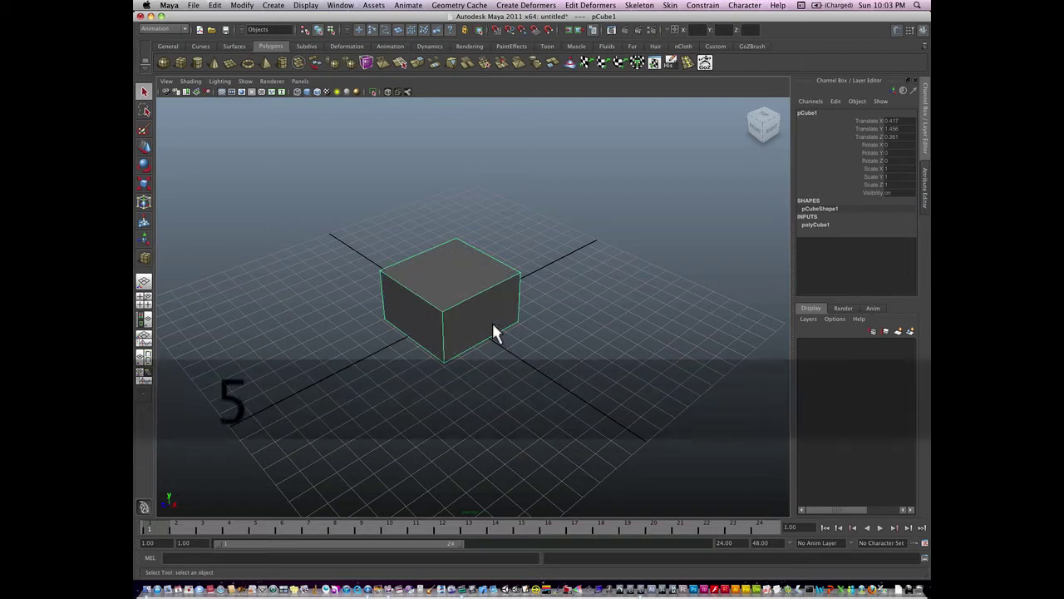
{"action": "key", "text": "4"}
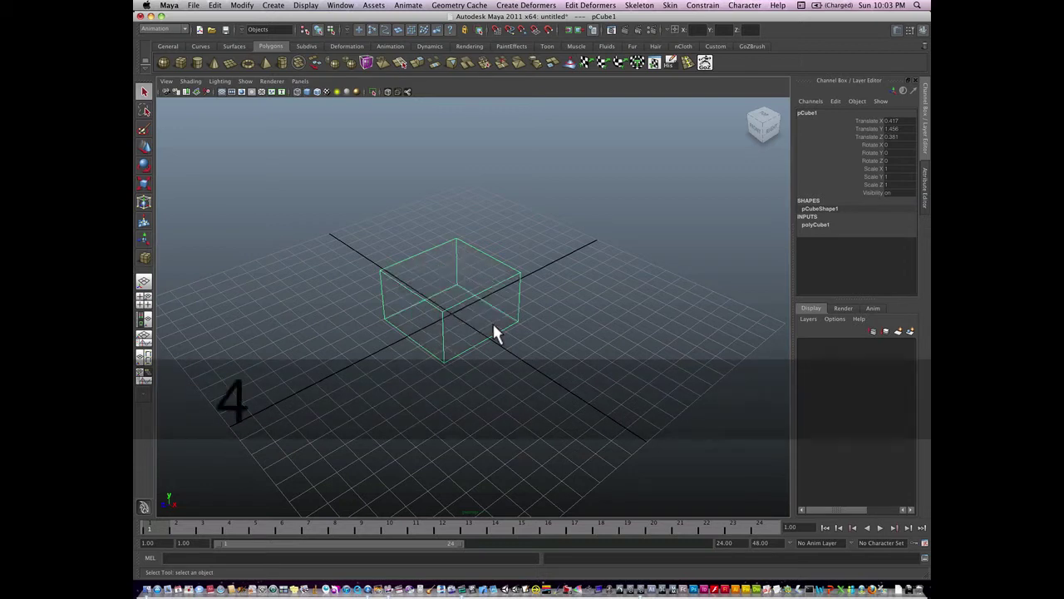
{"action": "left_click_drag", "start_coordinate": [495, 335], "coordinate": [509, 317], "text": "alt"}
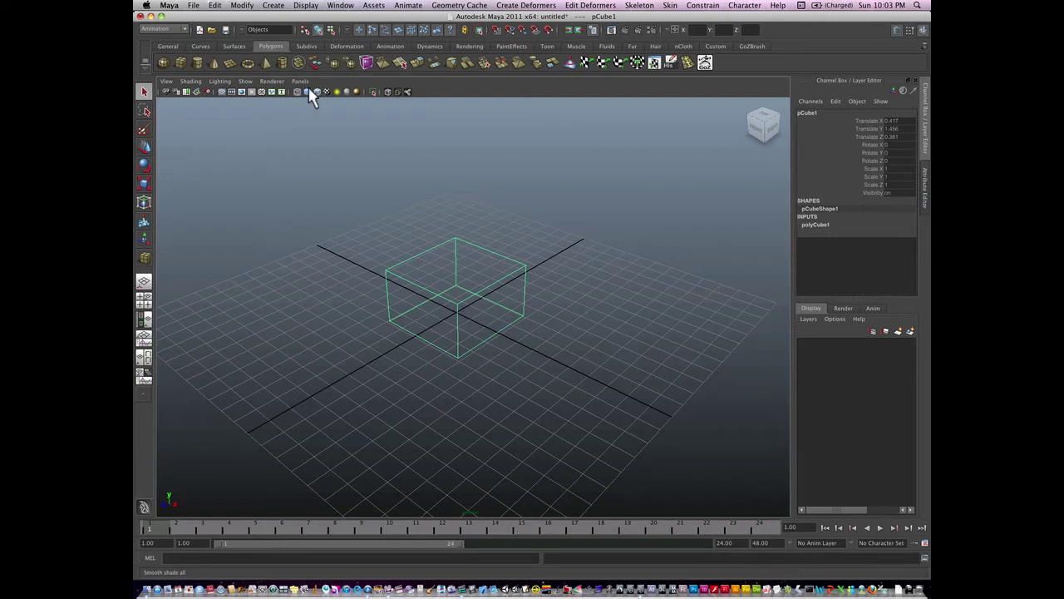
- Switch the viewport to Smooth Shade All, then reframe the view and reselect pCube1
{"action": "left_click", "coordinate": [307, 92]}
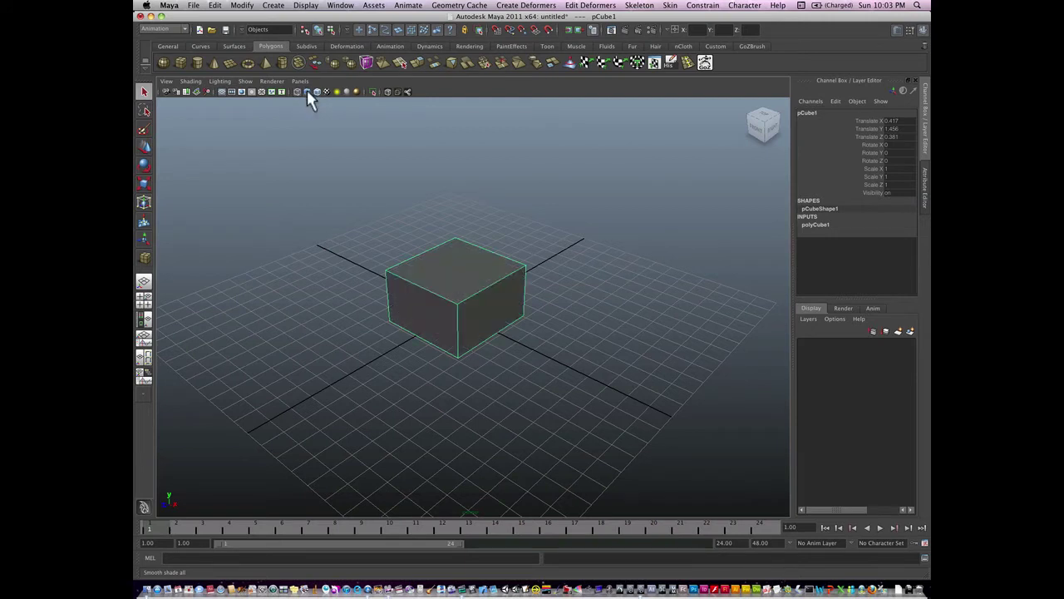
{"action": "left_click", "coordinate": [297, 93]}
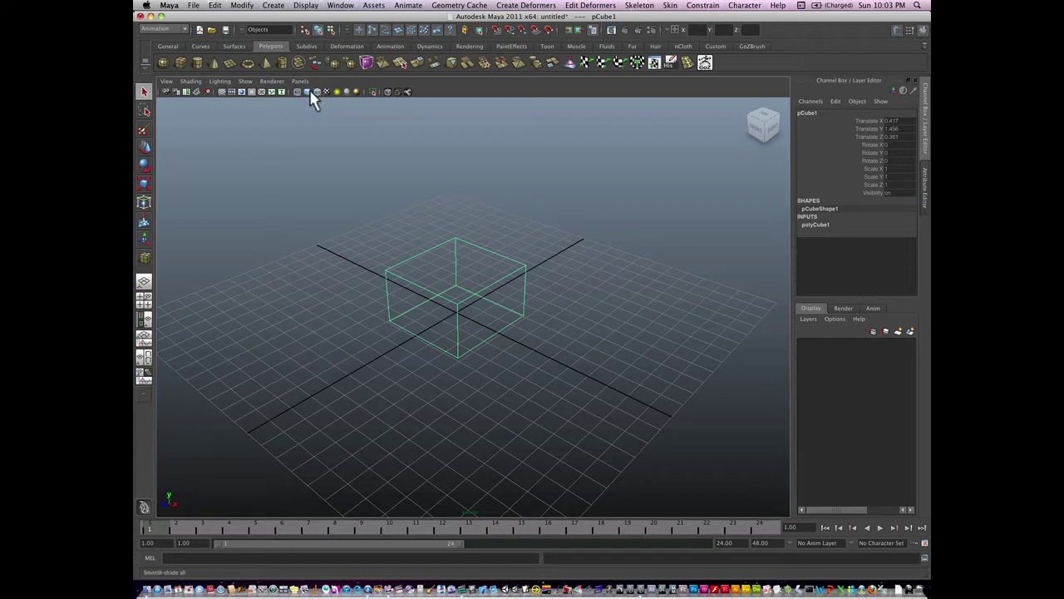
{"action": "left_click", "coordinate": [306, 92]}
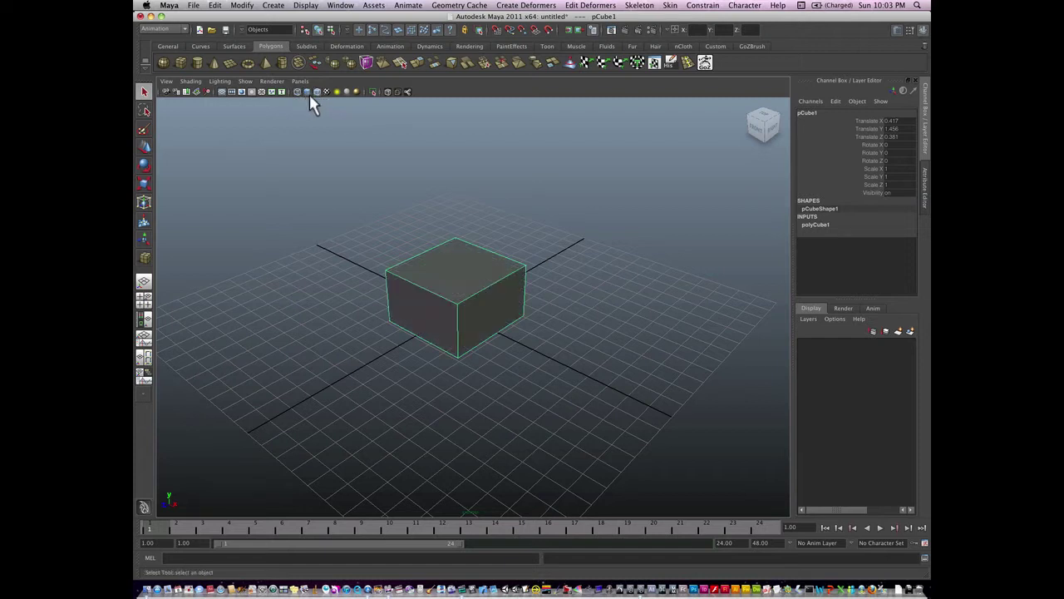
{"action": "left_click", "coordinate": [522, 236]}
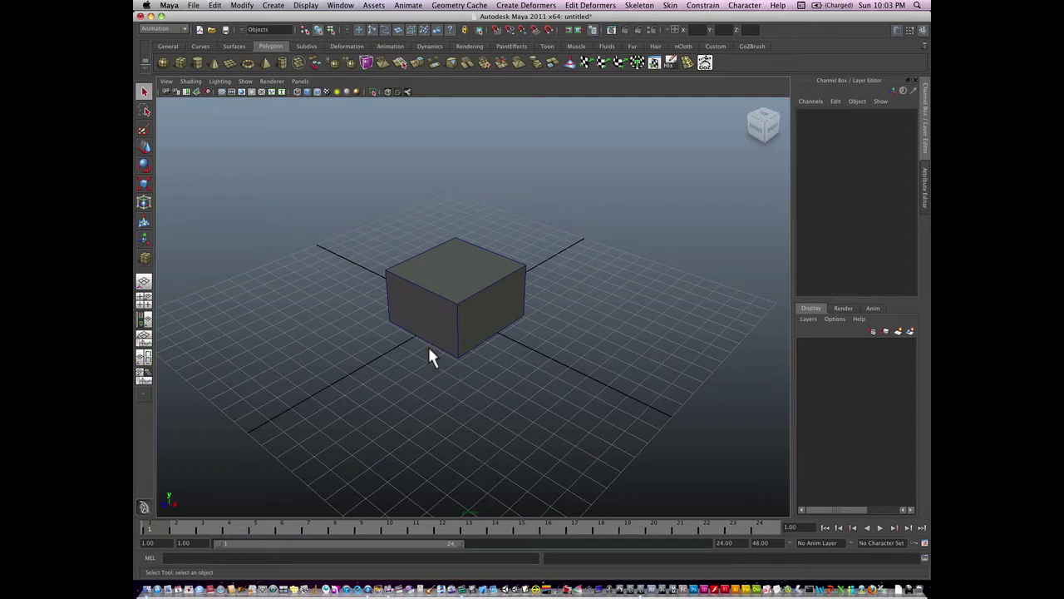
{"action": "left_click_drag", "start_coordinate": [428, 342], "coordinate": [429, 342], "text": "alt"}
{"action": "middle_click_drag", "start_coordinate": [430, 342], "coordinate": [451, 326], "text": "alt"}
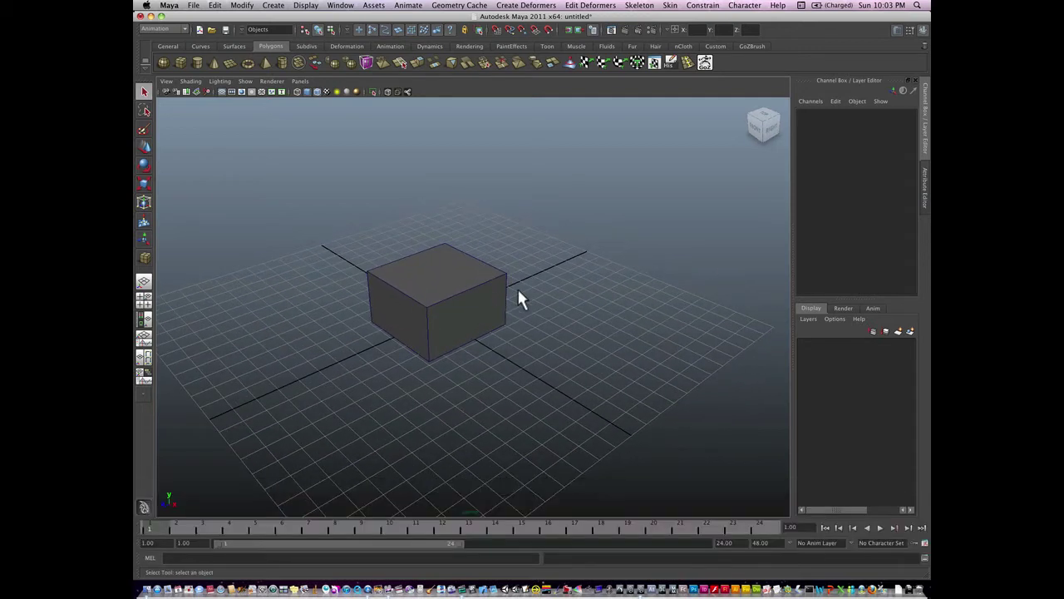
{"action": "left_click", "coordinate": [497, 296]}
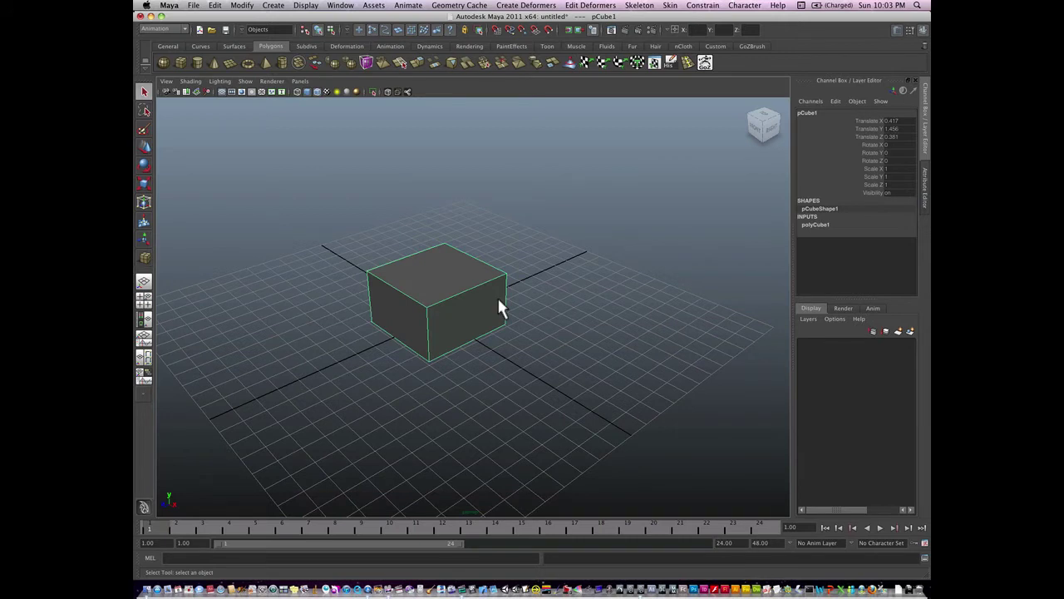
- Resize the Move manipulator with the = and - keys, ending at its default size
{"action": "key", "text": "q"}
{"action": "key", "text": "w"}
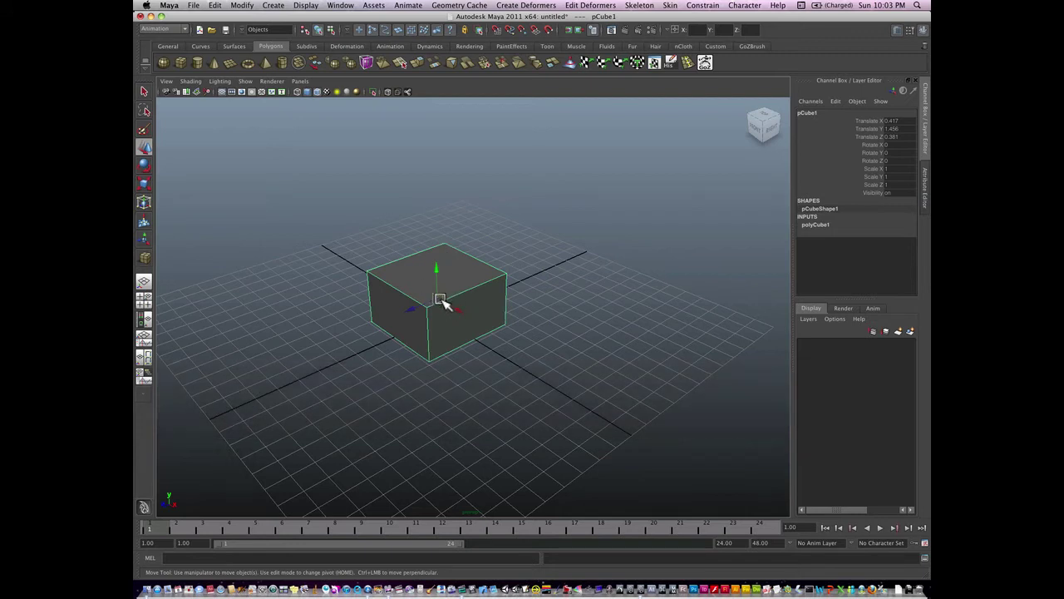
{"action": "key", "text": "alt"}
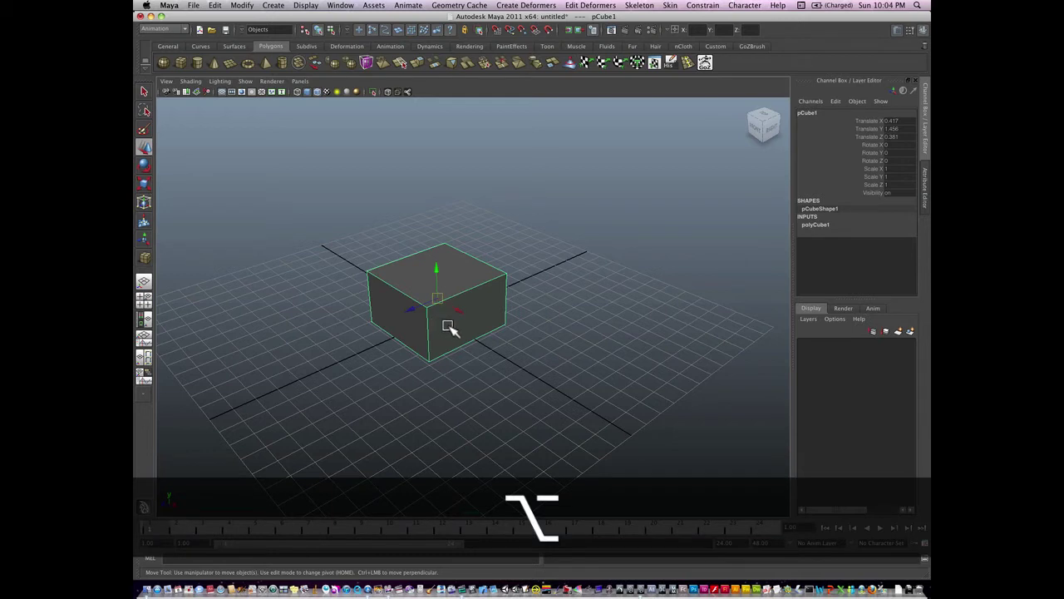
{"action": "key", "text": "equal"}
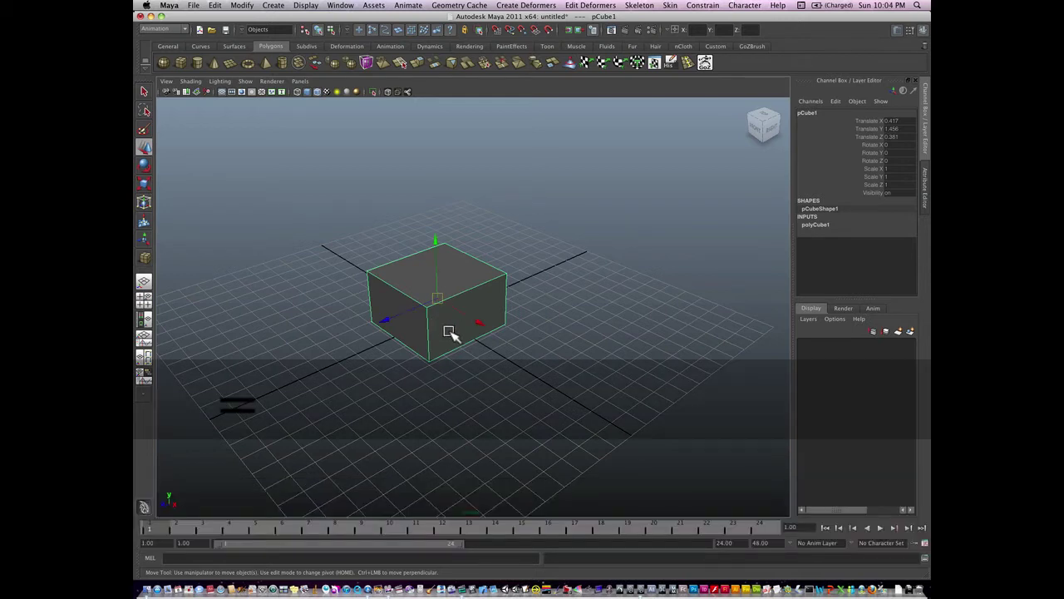
{"action": "key", "text": "equal"}
{"action": "key", "text": "equal"}
{"action": "key", "text": "equal"}
{"action": "key", "text": "equal"}
{"action": "key", "text": "minus"}
{"action": "key", "text": "minus"}
{"action": "key", "text": "minus"}
{"action": "key", "text": "equal"}
{"action": "key", "text": "equal"}
{"action": "key", "text": "equal"}
{"action": "key", "text": "equal"}
{"action": "key", "text": "equal"}
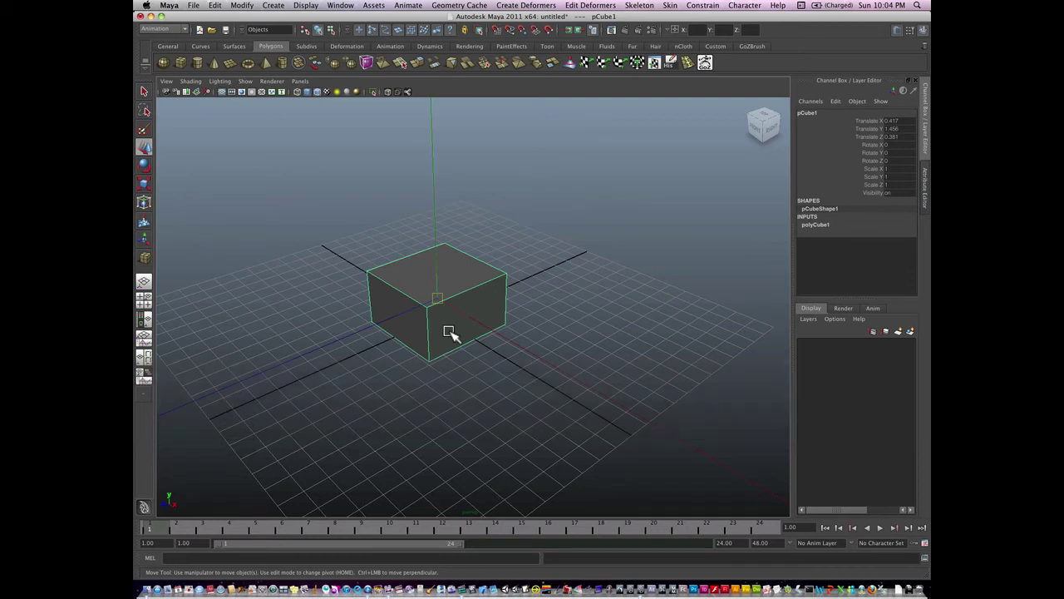
{"action": "key", "text": "minus"}
{"action": "key", "text": "minus"}
{"action": "key", "text": "minus"}
{"action": "key", "text": "minus"}
- Drag the cube up, toward the viewer and along X to about X 2.553, Y 2.321, Z 1.826
{"action": "left_click_drag", "start_coordinate": [437, 241], "coordinate": [438, 213]}
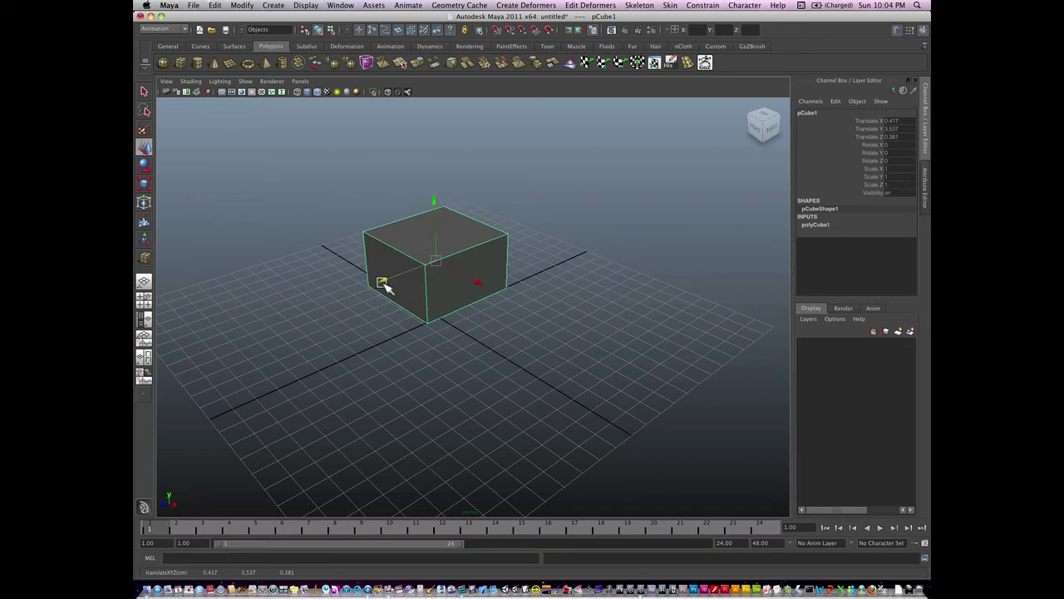
{"action": "mouse_move", "coordinate": [385, 282]}
{"action": "left_mouse_down"}
{"action": "mouse_move", "coordinate": [297, 323]}
{"action": "mouse_move", "coordinate": [385, 289]}
{"action": "mouse_move", "coordinate": [335, 305]}
{"action": "mouse_move", "coordinate": [377, 286]}
{"action": "left_mouse_up"}
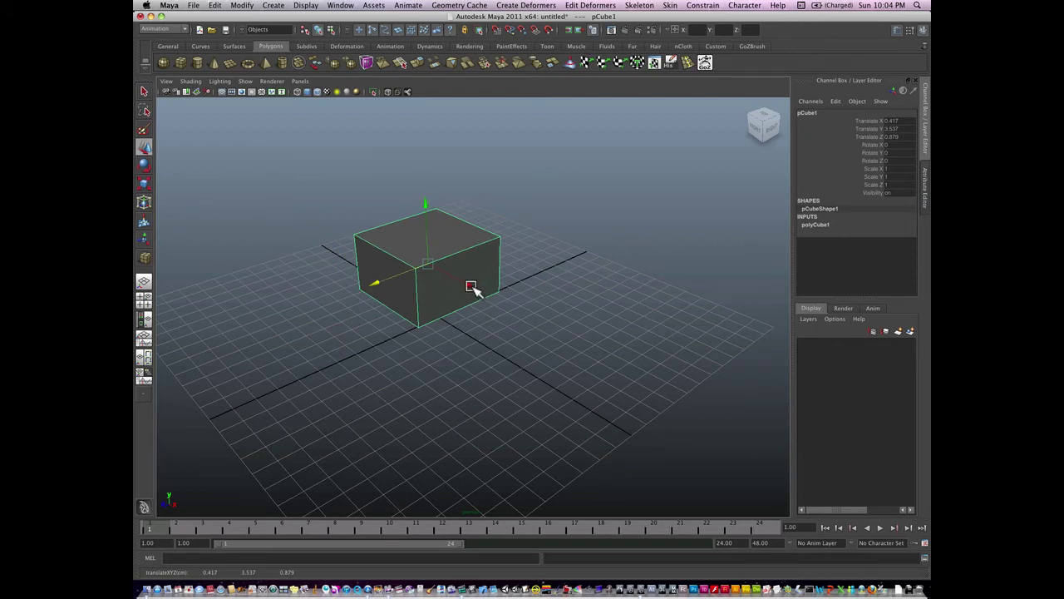
{"action": "left_click_drag", "start_coordinate": [471, 286], "coordinate": [502, 321]}
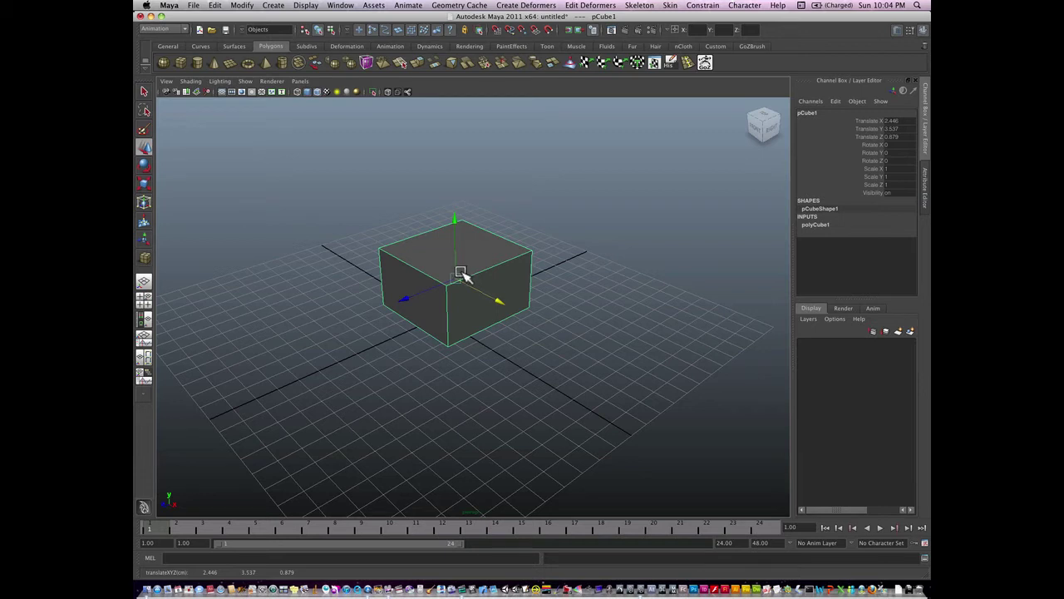
{"action": "left_click_drag", "start_coordinate": [460, 274], "coordinate": [453, 331]}
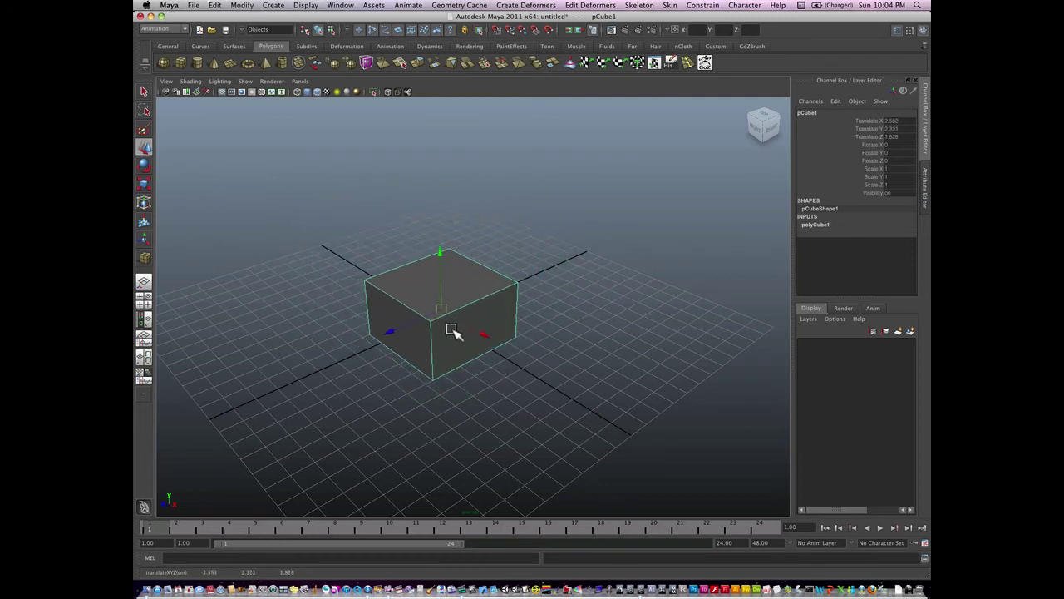
{"action": "key", "text": "w"}
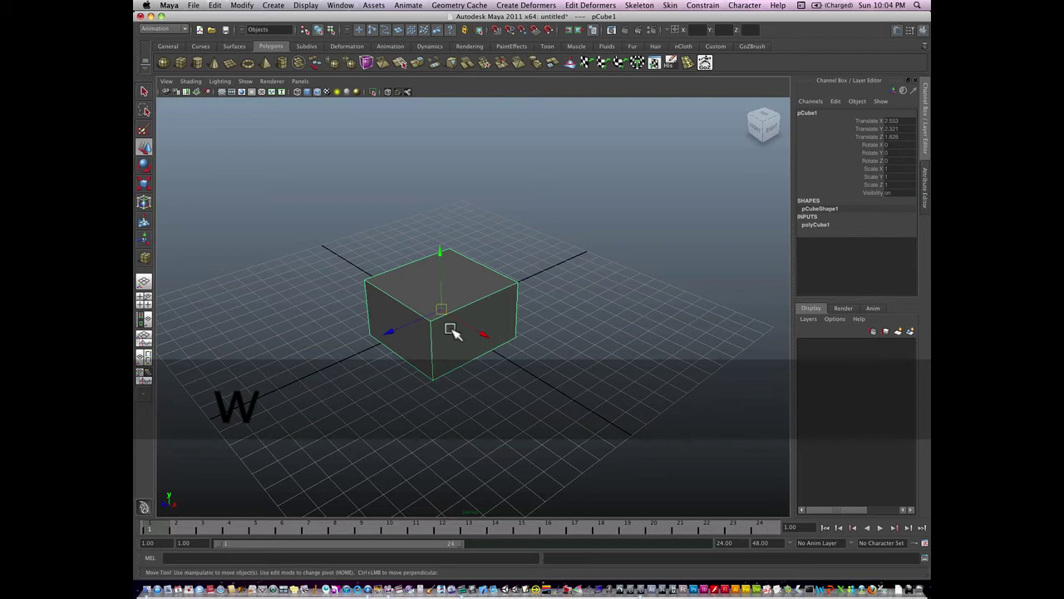
{"action": "key", "text": "q"}
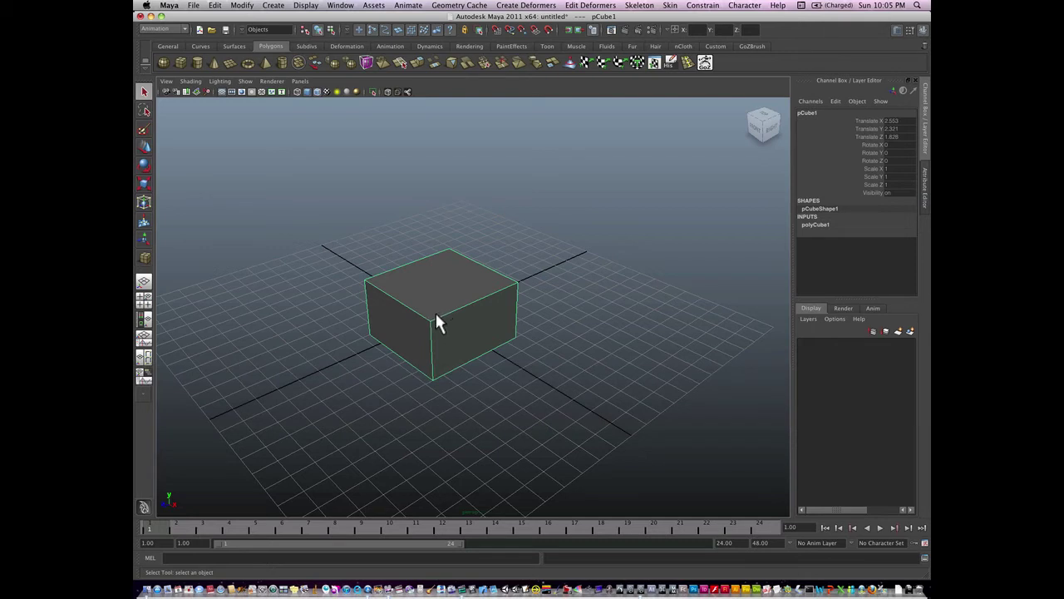
- Rotate the cube on its Z, Y and X rings to roughly X 19.965 and Y -0.21
{"action": "key", "text": "e"}
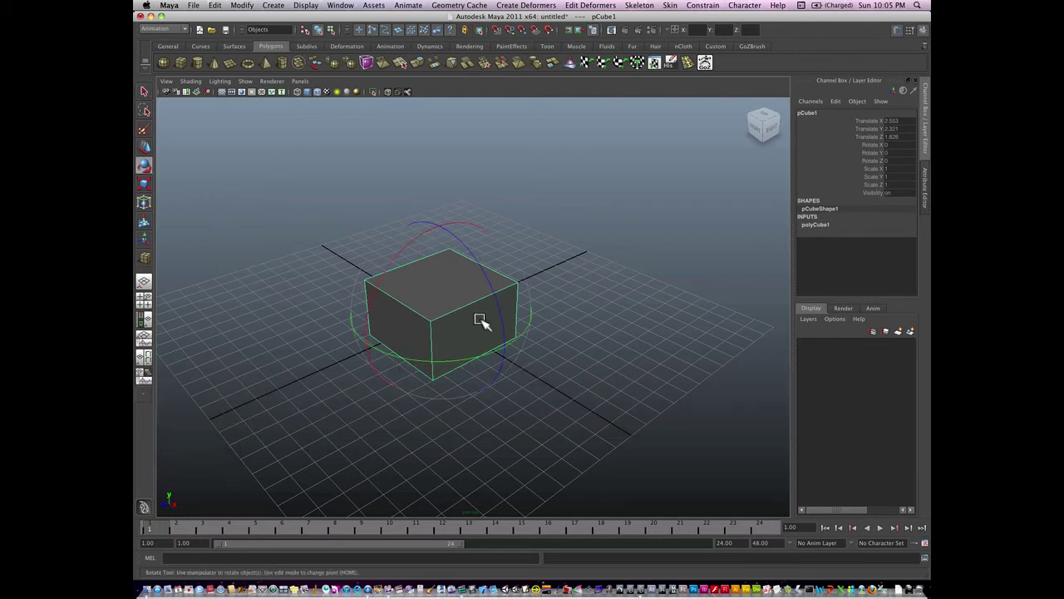
{"action": "mouse_move", "coordinate": [473, 257]}
{"action": "left_mouse_down"}
{"action": "mouse_move", "coordinate": [504, 309]}
{"action": "mouse_move", "coordinate": [470, 241]}
{"action": "mouse_move", "coordinate": [501, 311]}
{"action": "mouse_move", "coordinate": [464, 235]}
{"action": "mouse_move", "coordinate": [487, 269]}
{"action": "mouse_move", "coordinate": [490, 299]}
{"action": "mouse_move", "coordinate": [477, 261]}
{"action": "mouse_move", "coordinate": [481, 269]}
{"action": "left_mouse_up"}
{"action": "left_click_drag", "start_coordinate": [455, 361], "coordinate": [427, 296]}
{"action": "left_click_drag", "start_coordinate": [413, 248], "coordinate": [470, 348]}
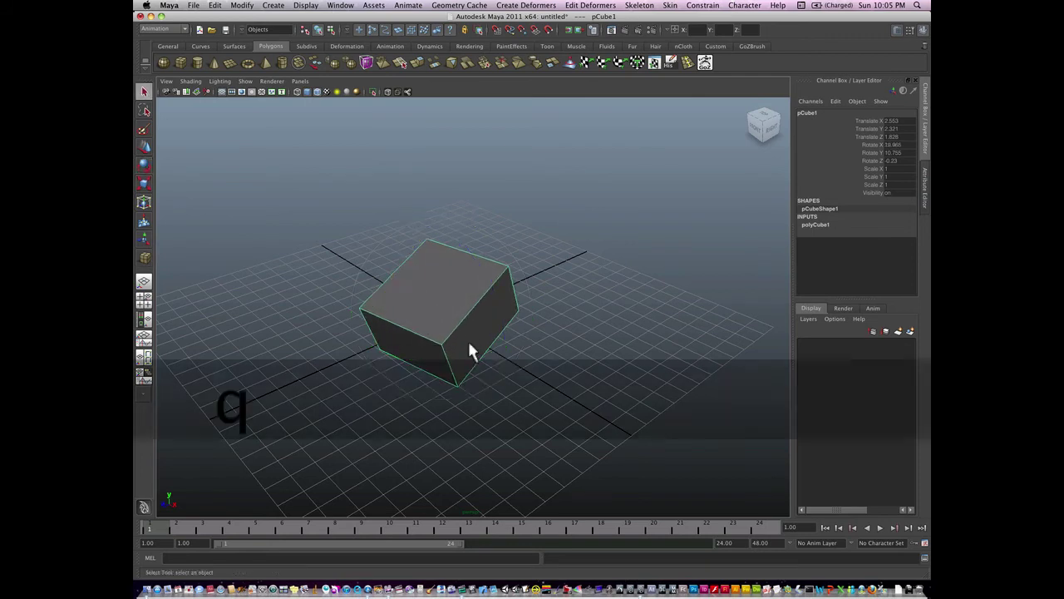
{"action": "key", "text": "w"}
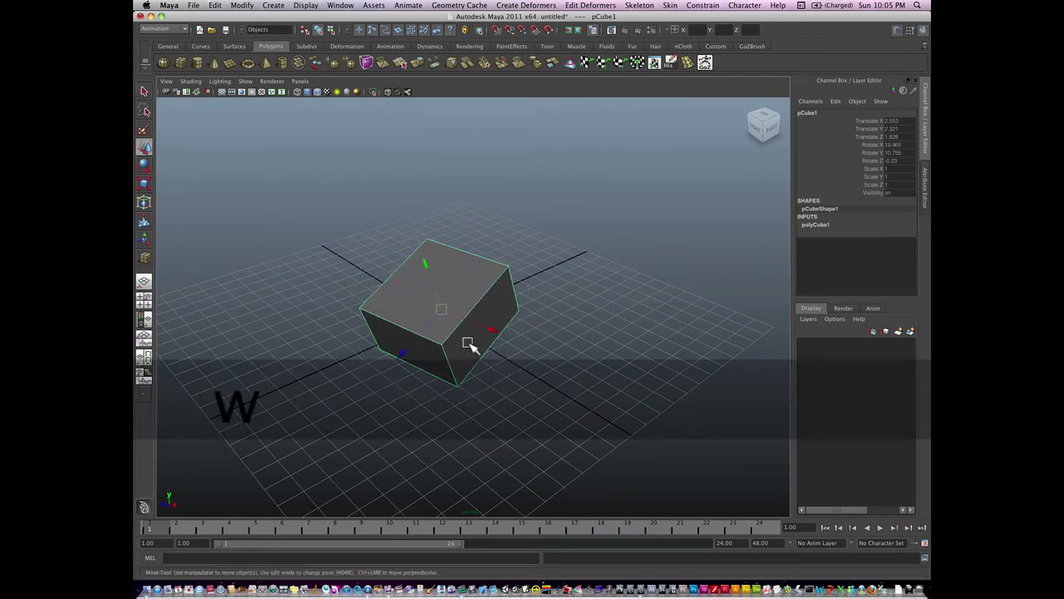
{"action": "key", "text": "e"}
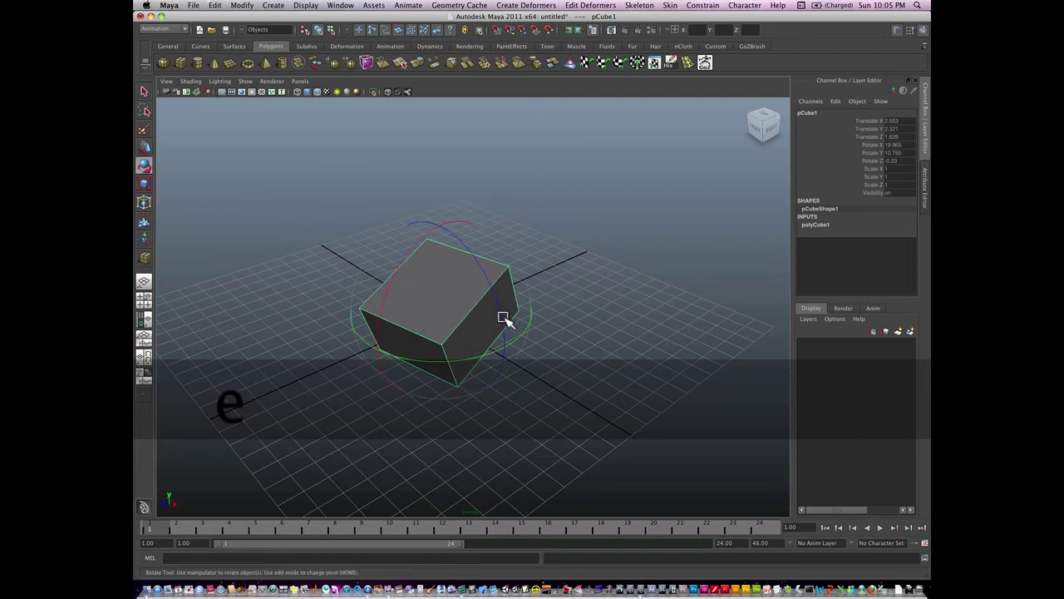
{"action": "left_click_drag", "start_coordinate": [503, 319], "coordinate": [474, 345]}
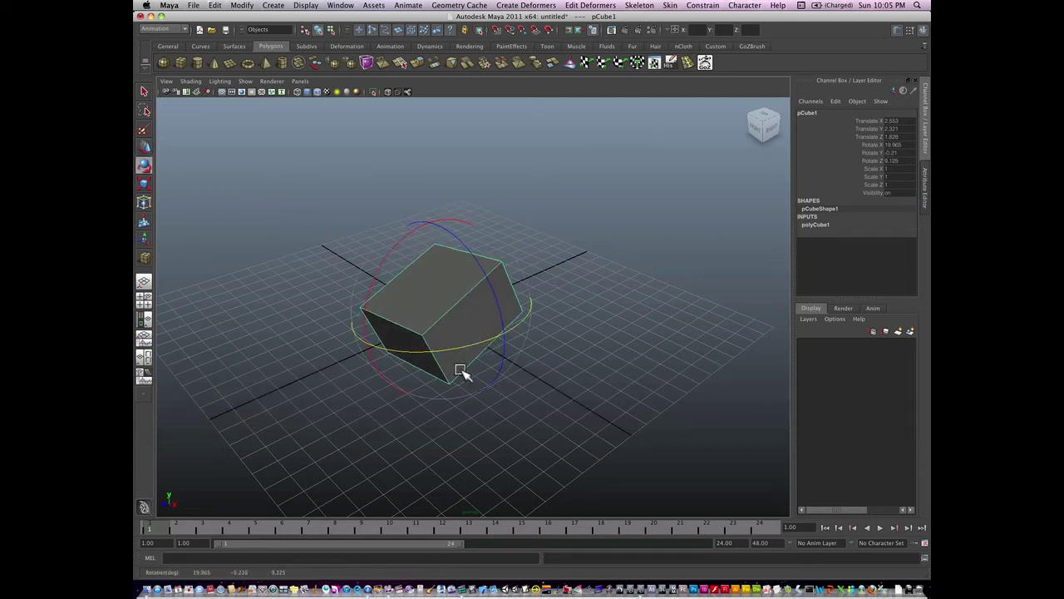
{"action": "key", "text": "r"}
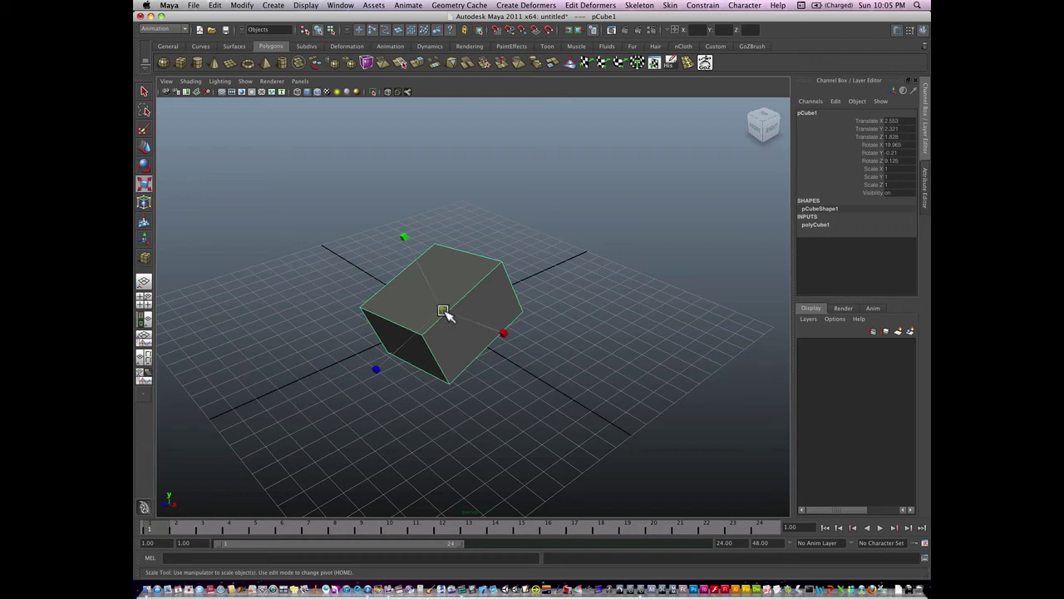
{"action": "key", "text": "equal"}
{"action": "key", "text": "equal"}
{"action": "key", "text": "equal"}
{"action": "key", "text": "equal"}
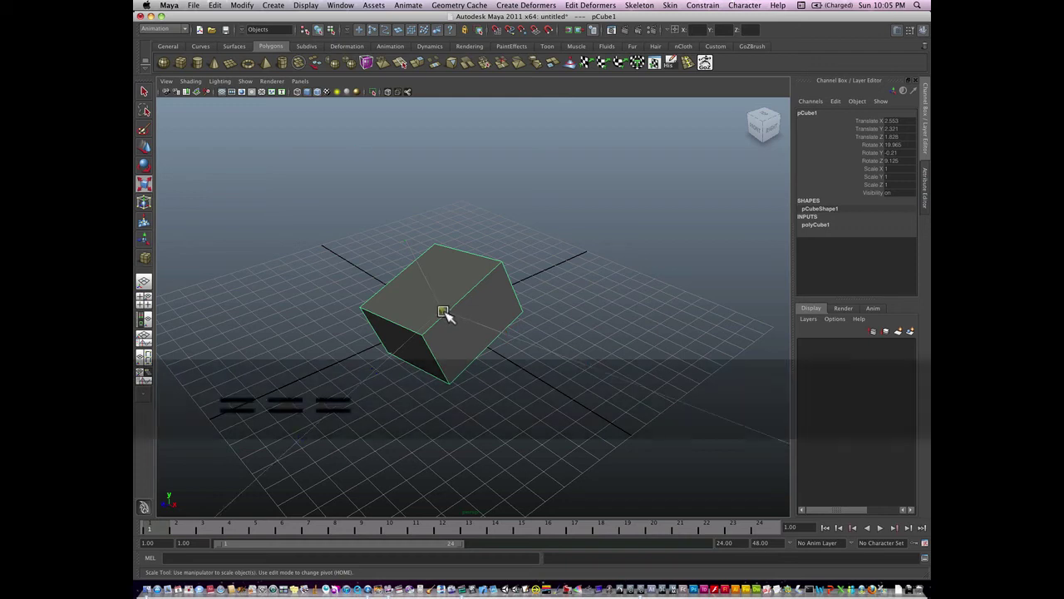
{"action": "key", "text": "minus"}
{"action": "key", "text": "minus"}
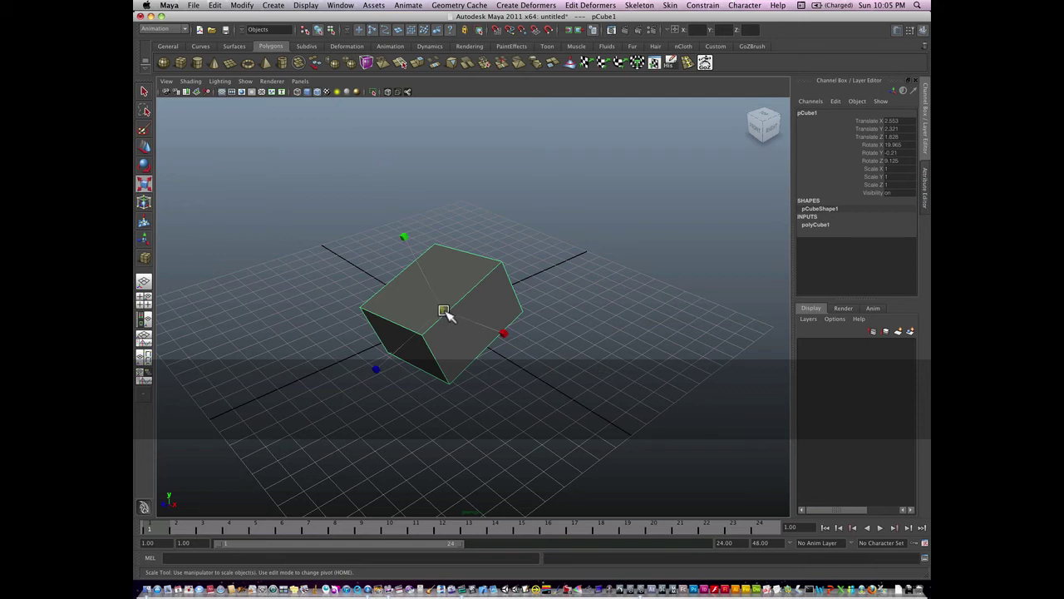
{"action": "key", "text": "e"}
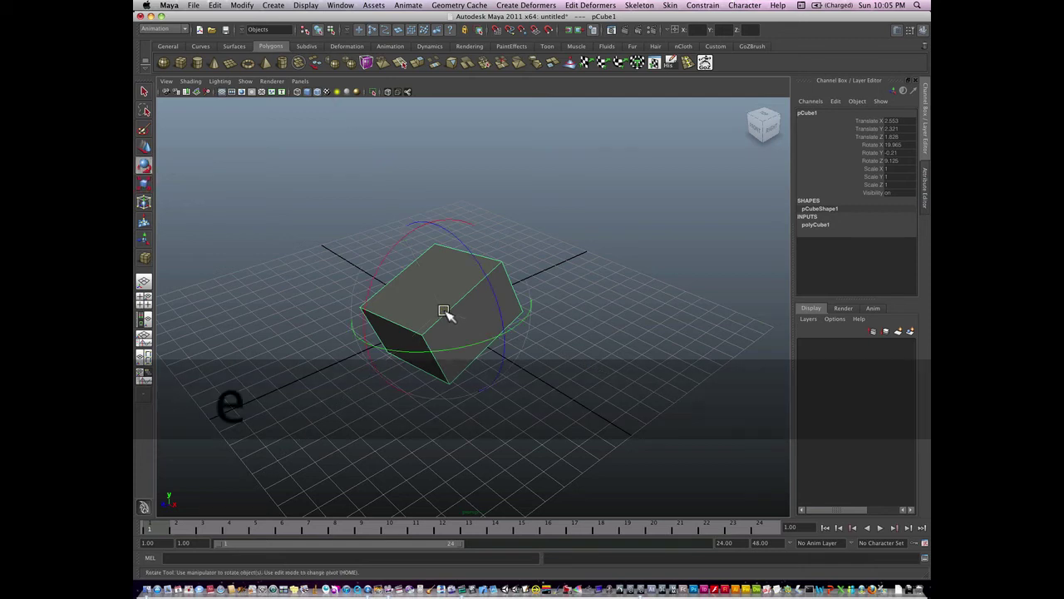
{"action": "key", "text": "equal"}
{"action": "key", "text": "equal"}
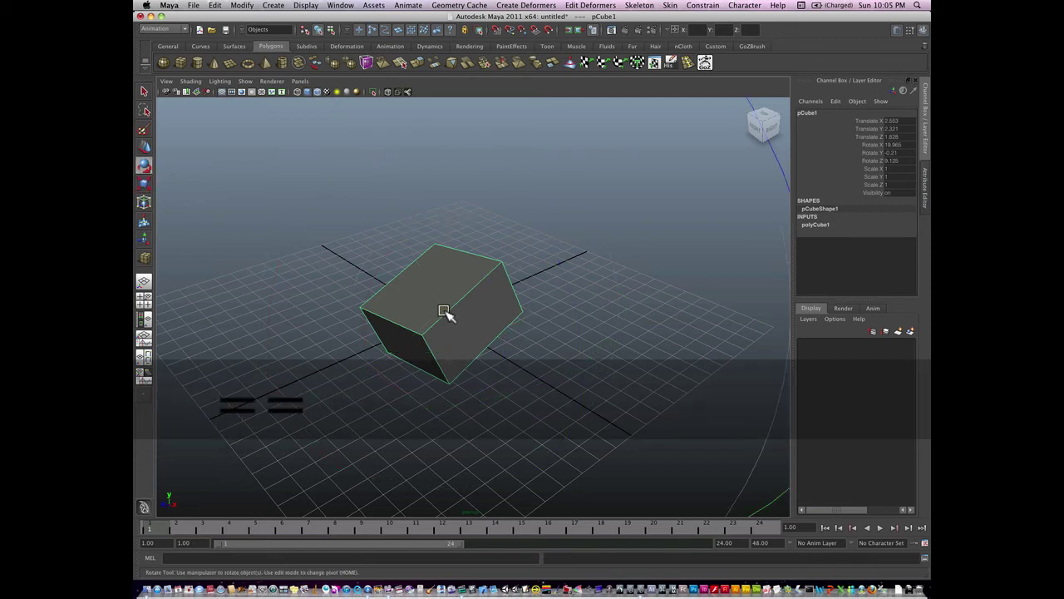
{"action": "key", "text": "minus"}
{"action": "key", "text": "minus"}
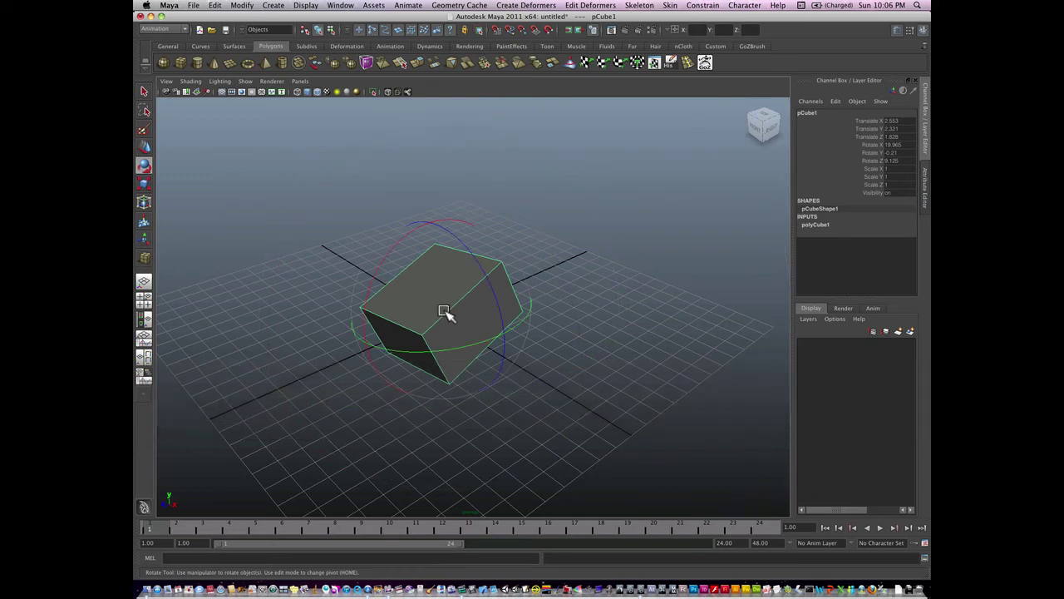
{"action": "key", "text": "r"}
- Scale the cube down unevenly to about X 0.789, Y 0.617, Z 0.803, then cycle the Q/W/E tools
{"action": "left_click_drag", "start_coordinate": [444, 309], "coordinate": [494, 333]}
{"action": "mouse_move", "coordinate": [375, 374]}
{"action": "left_mouse_down"}
{"action": "mouse_move", "coordinate": [399, 346]}
{"action": "mouse_move", "coordinate": [386, 363]}
{"action": "left_mouse_up"}
{"action": "key", "text": "q"}
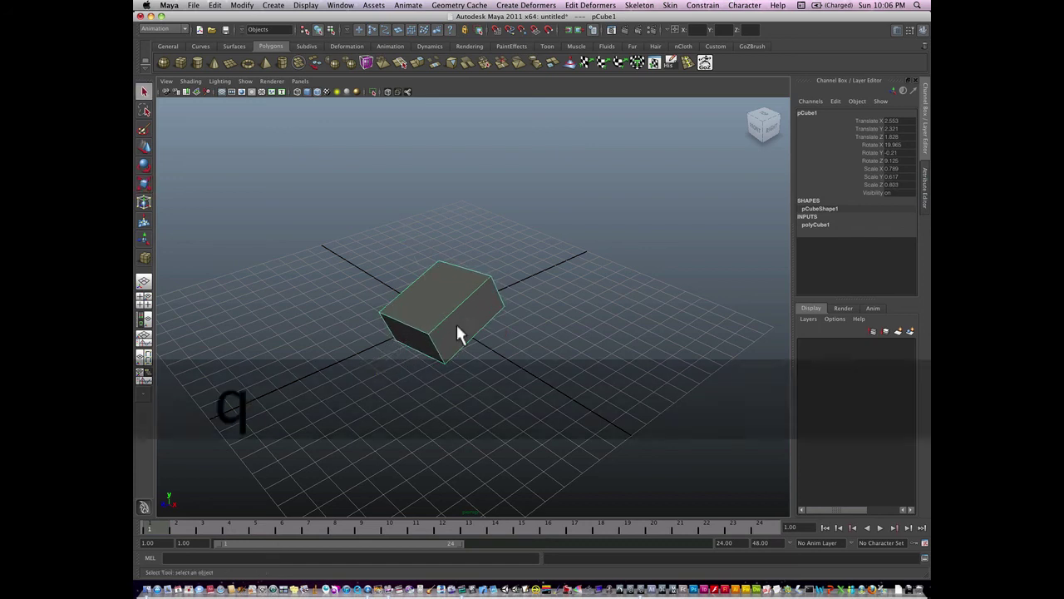
{"action": "key", "text": "w"}
{"action": "key", "text": "e"}
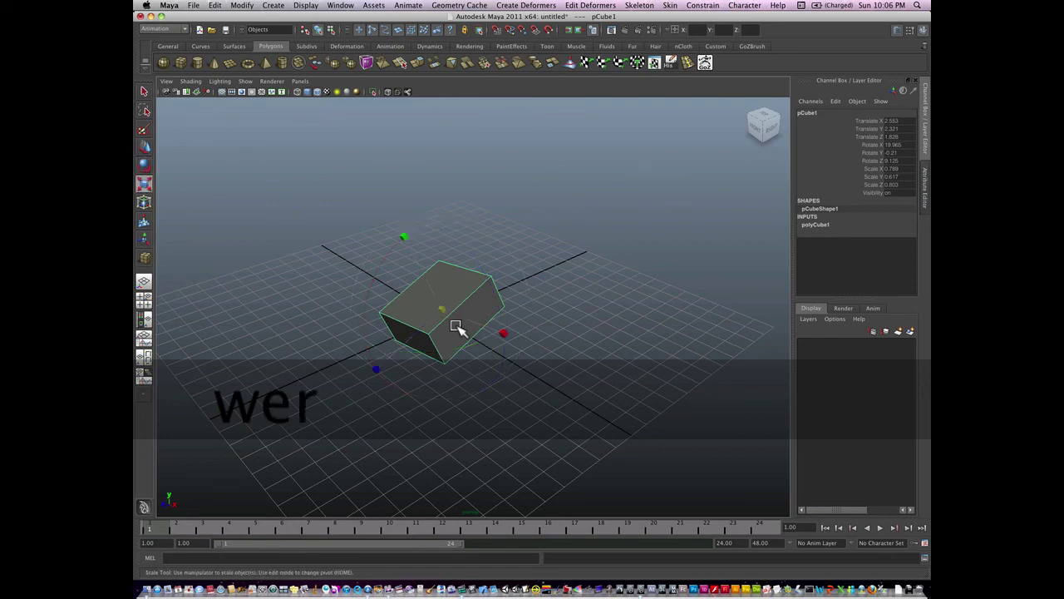